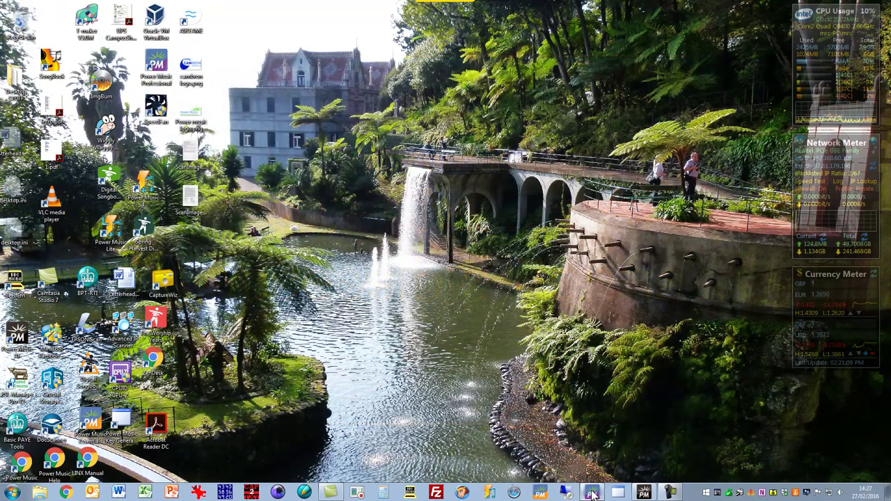
- Switch to Power Music Professional and view the selected song's lyrics, returning to its sheet music
click(591, 493)
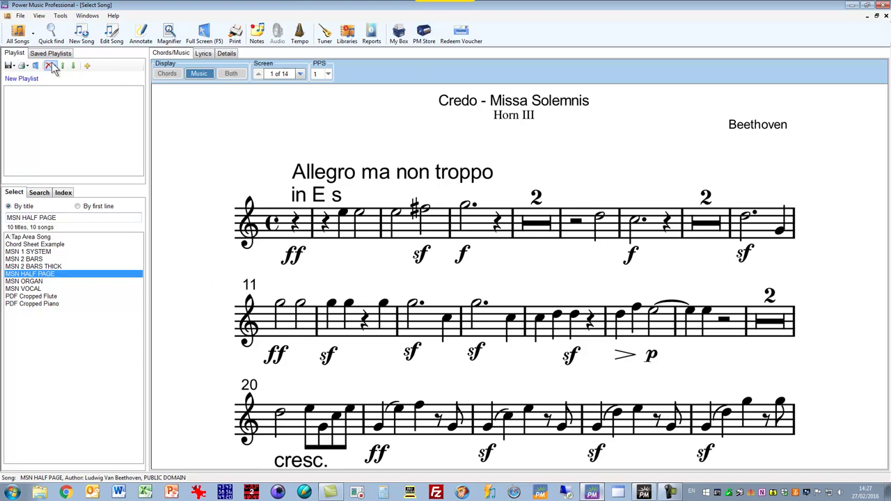
click(204, 55)
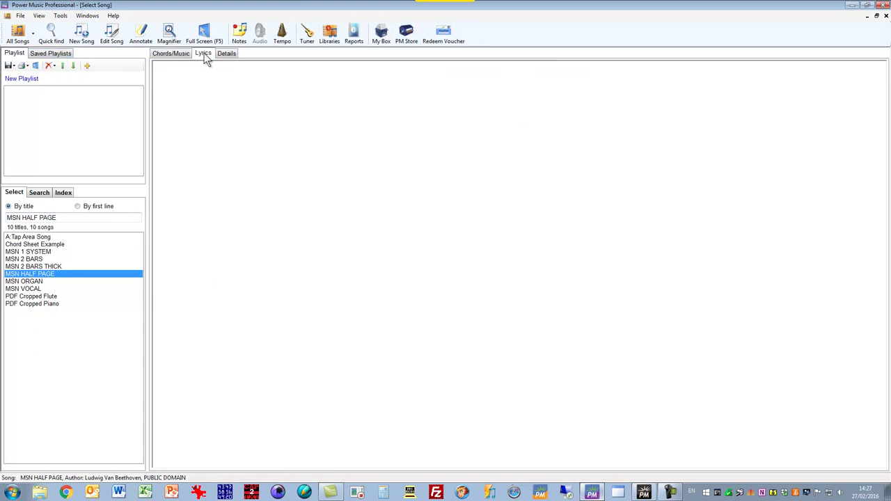
click(177, 55)
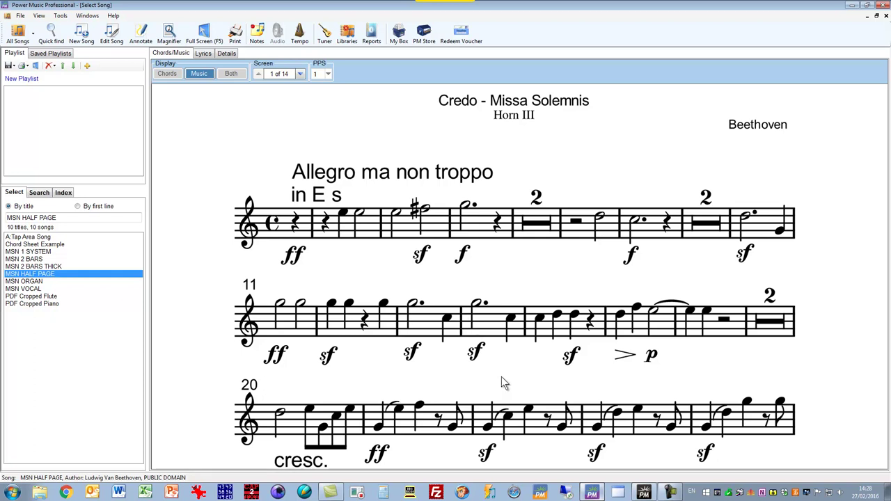
- Switch to Power Music Accessible Format, open the song list and browse the titles from MSN 1 SYSTEM to MSN ORGAN
click(645, 493)
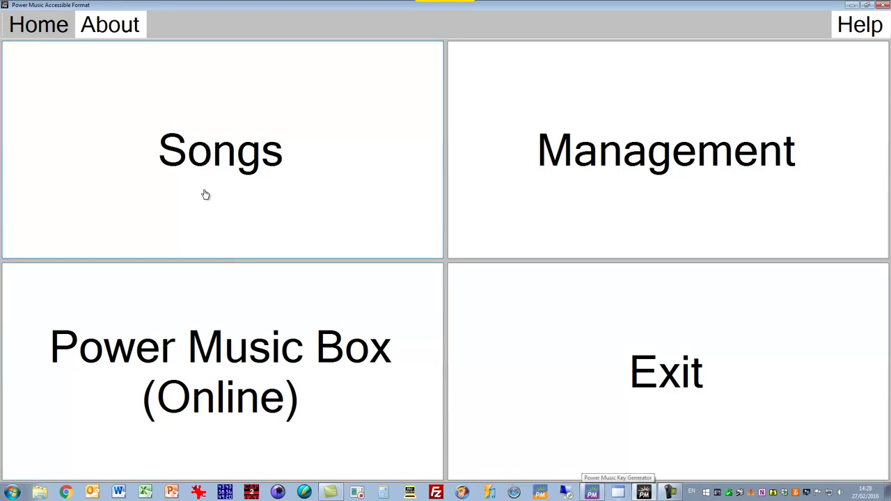
click(240, 160)
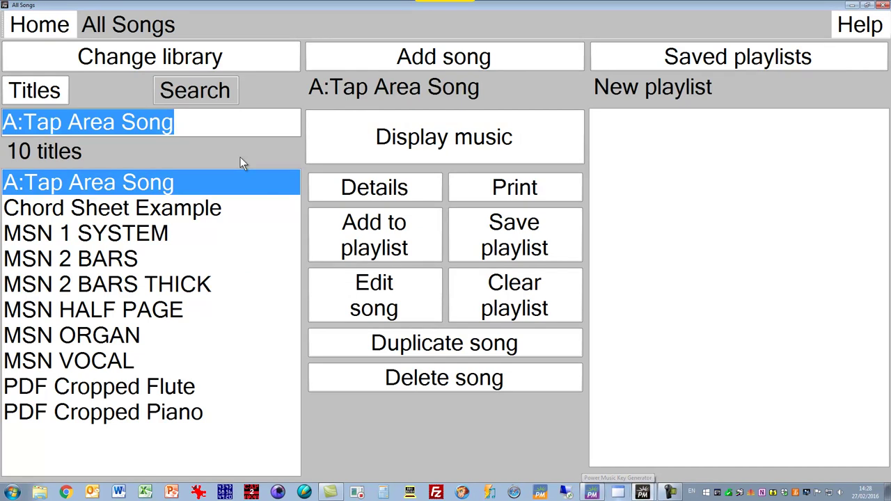
click(124, 230)
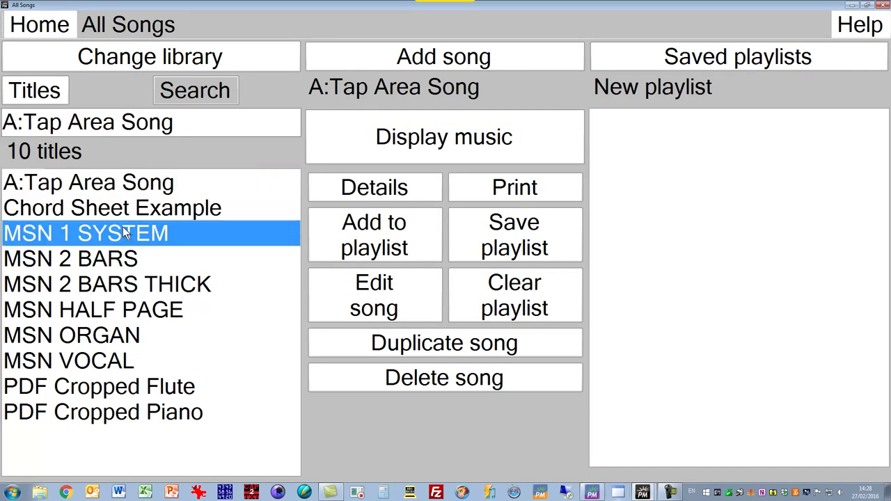
click(111, 265)
click(114, 288)
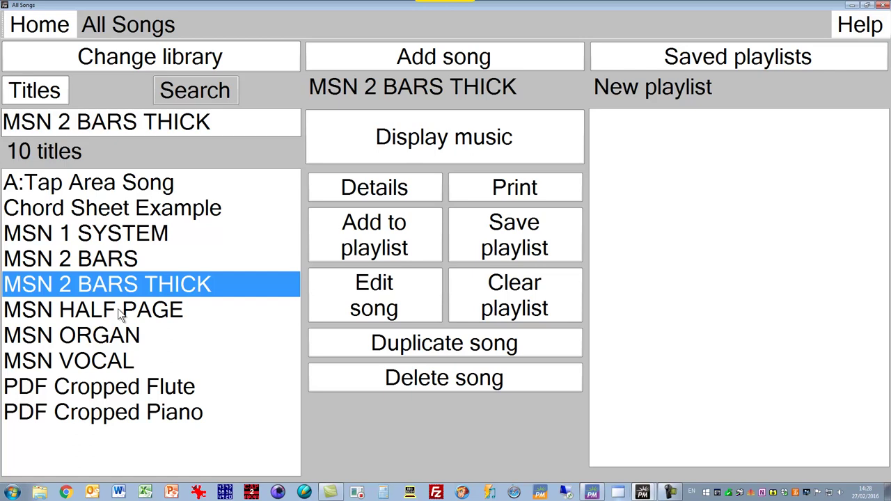
click(118, 309)
click(107, 338)
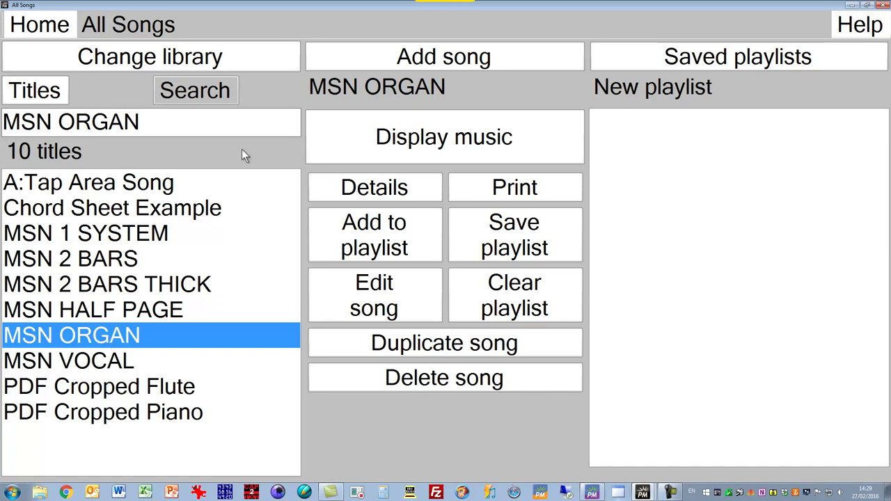
- Display the music of MSN VOCAL and close it to return to the song list
click(99, 363)
click(441, 143)
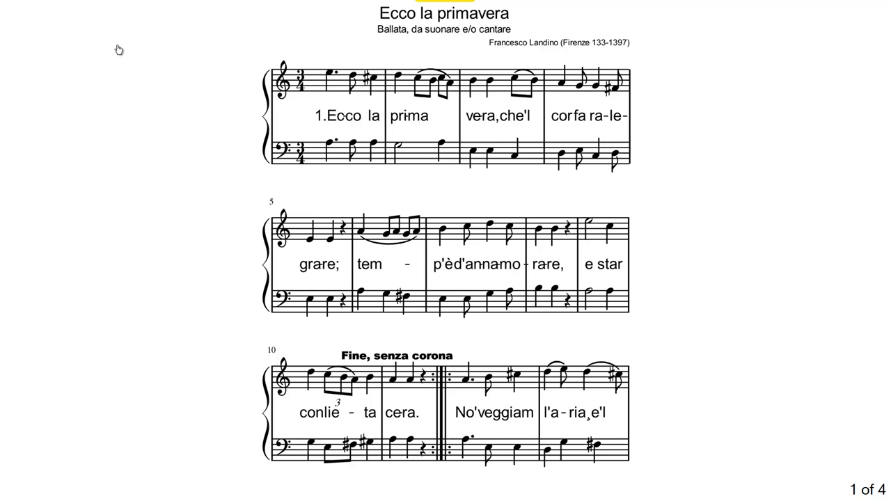
click(19, 22)
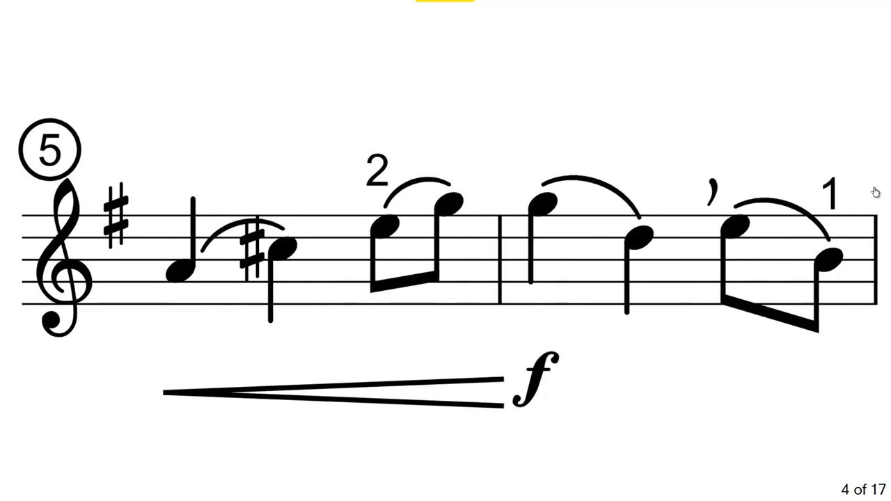
- Turn to screen 5 of the MSN 2 BARS music, close it and view that song's details
click(876, 193)
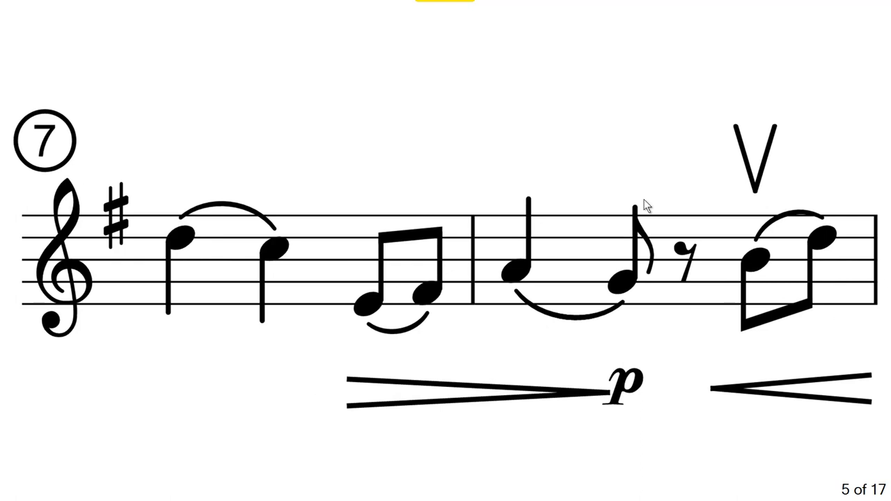
click(20, 24)
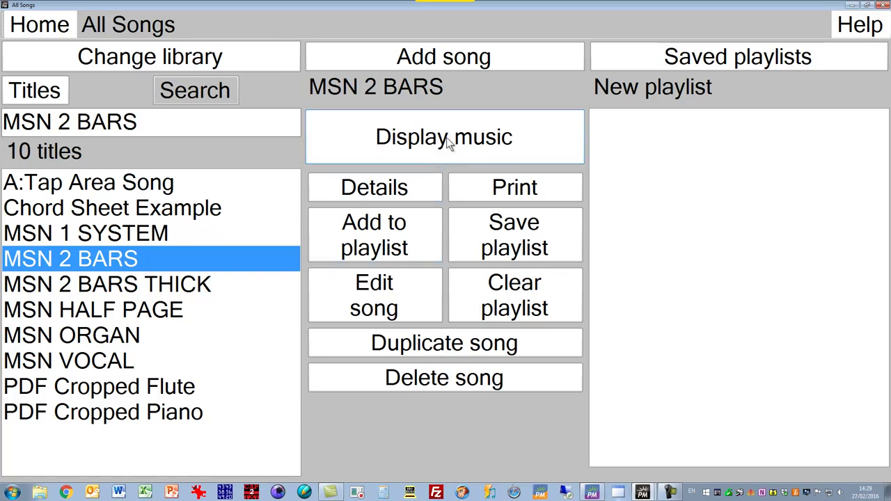
click(375, 189)
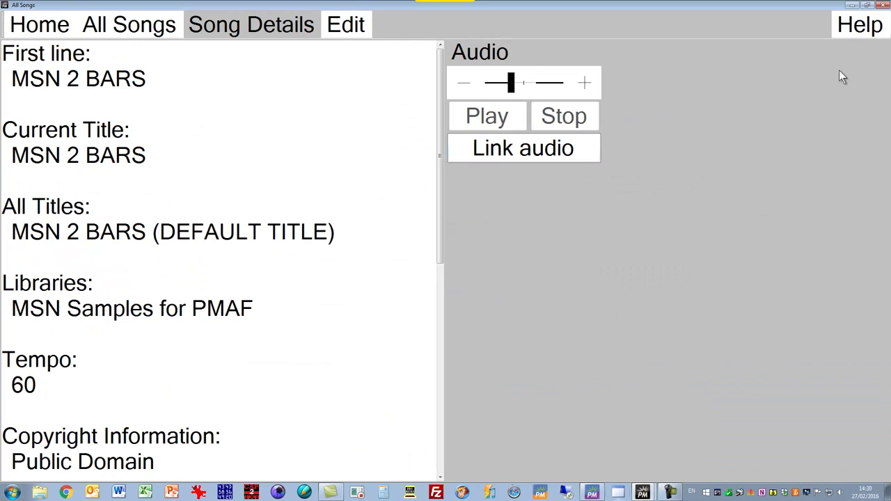
click(150, 31)
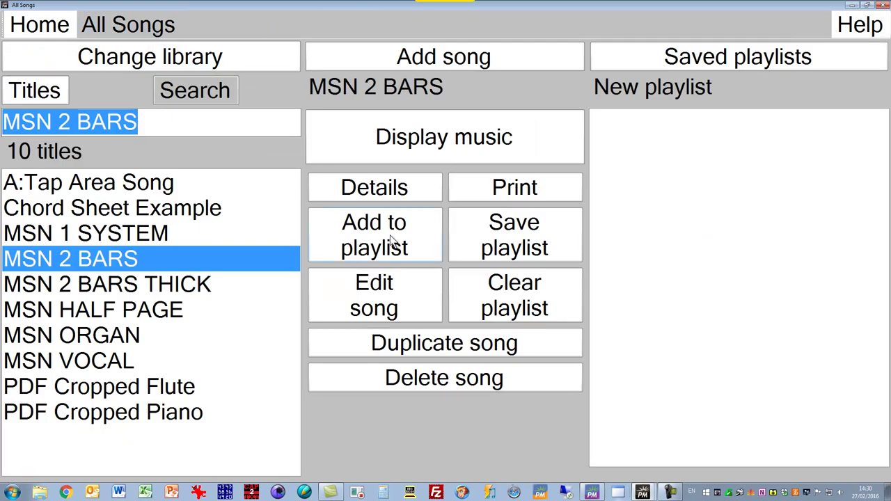
- Add MSN 2 BARS THICK and MSN HALF PAGE to the new playlist
click(122, 288)
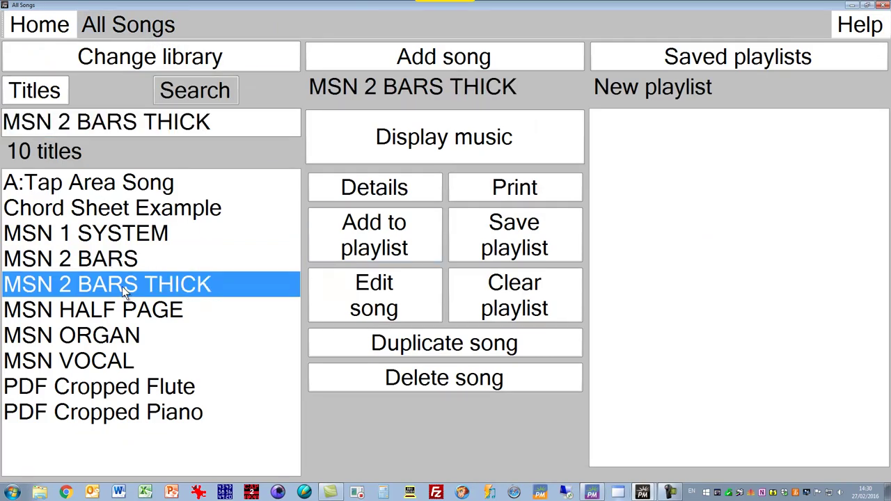
click(370, 233)
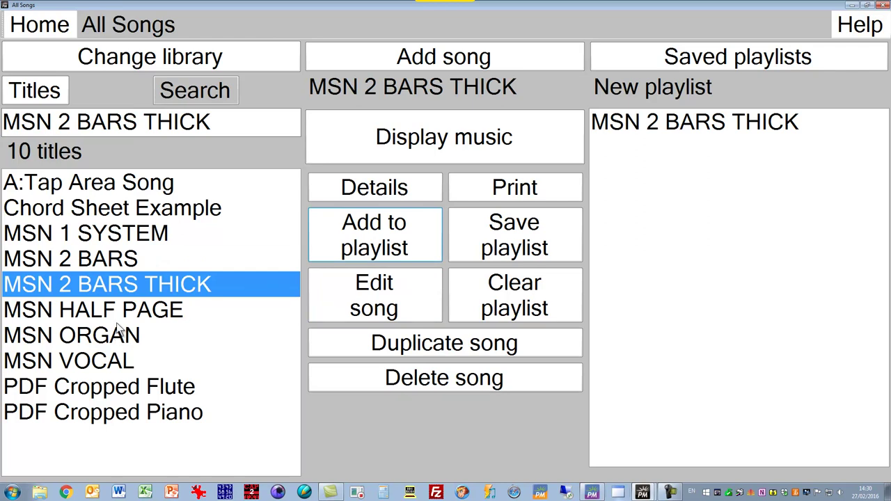
click(125, 313)
click(372, 255)
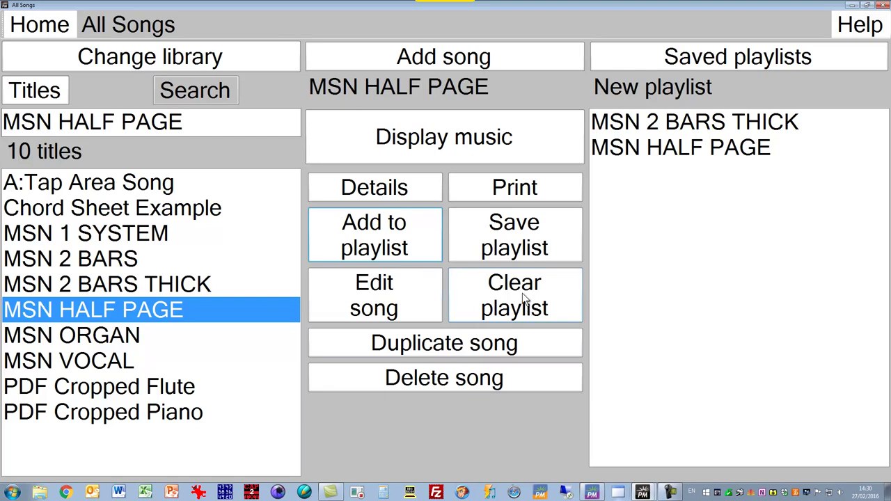
- Open MSN HALF PAGE in the song editor and view pages 13 and 11 of its sheet music
click(377, 291)
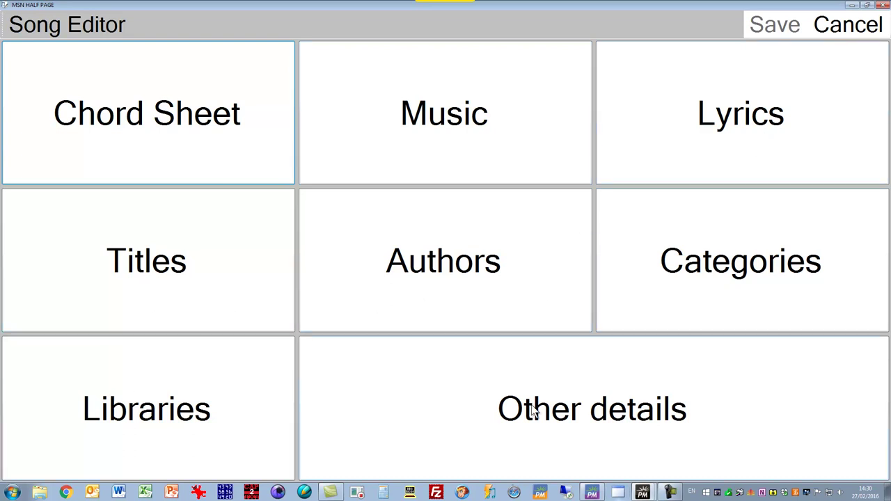
click(451, 120)
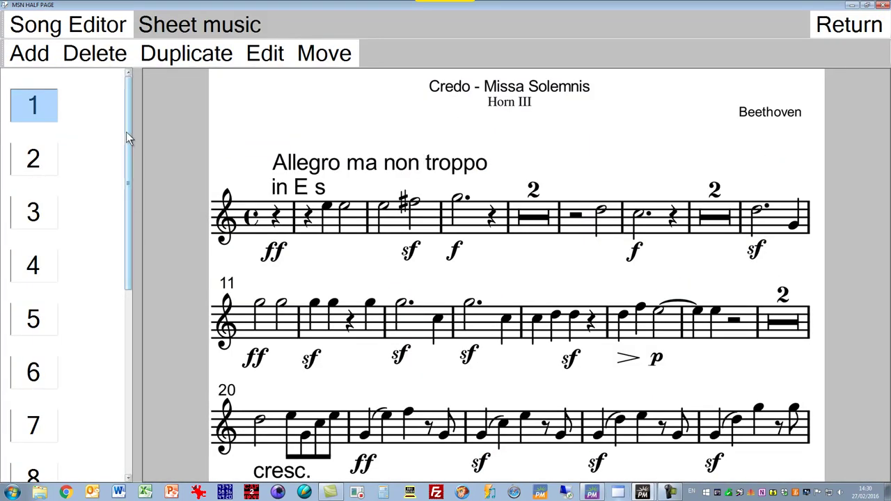
drag(127, 229, 112, 420)
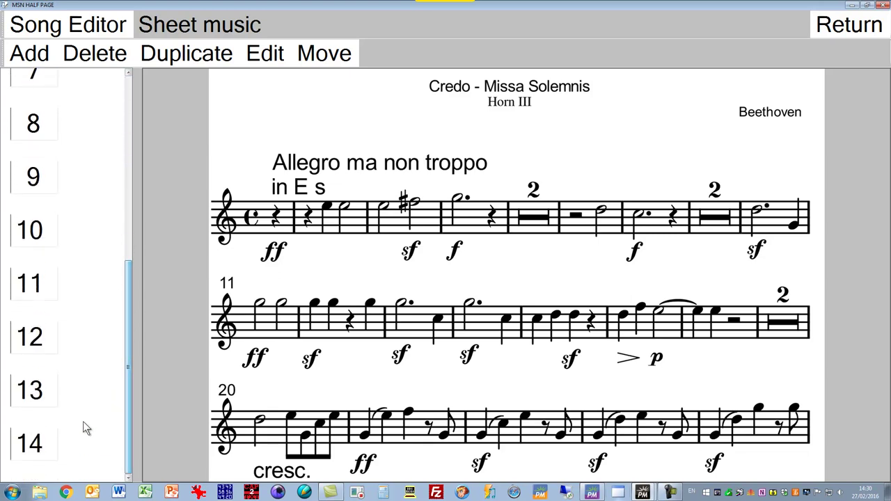
click(29, 389)
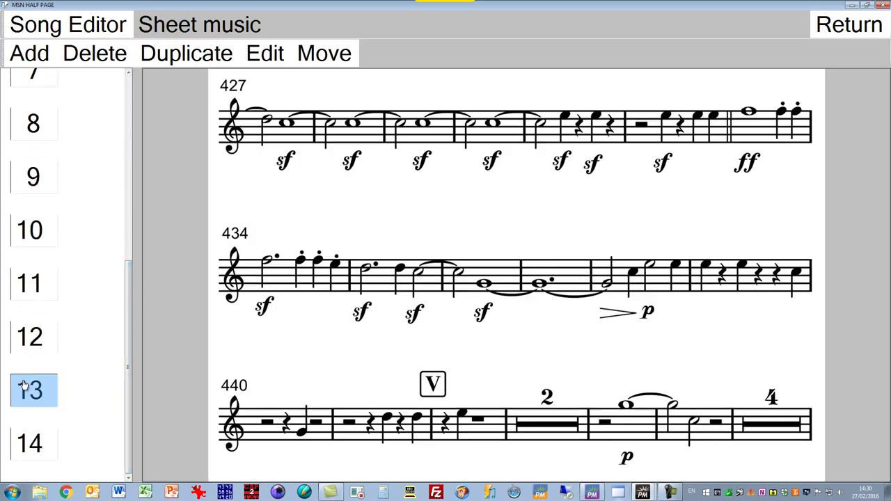
click(33, 282)
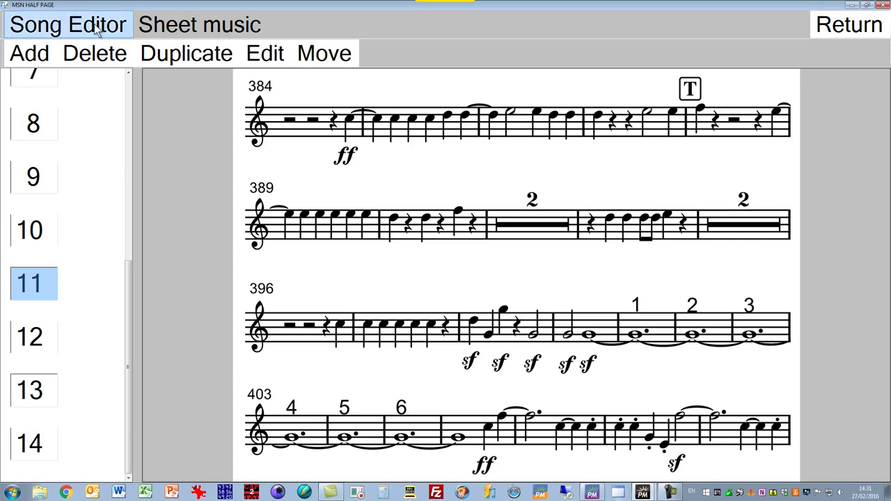
click(861, 26)
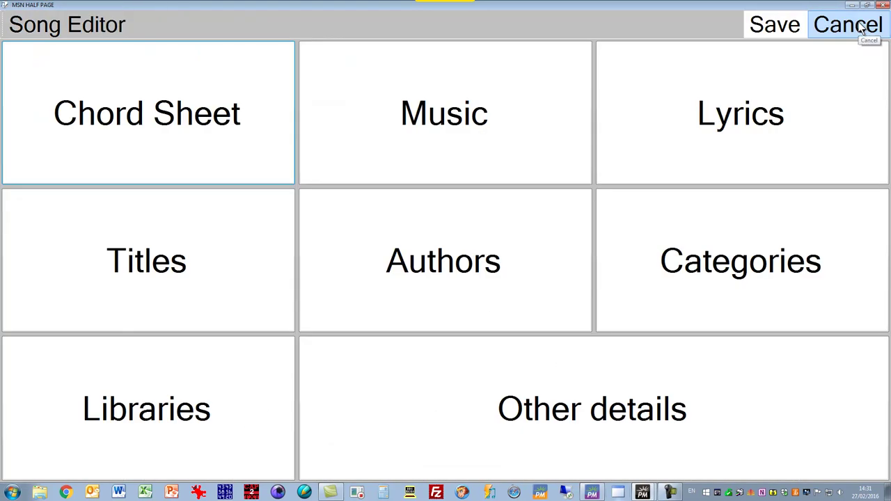
- View the song's title and copyright information, and leave the song editor without saving
click(153, 262)
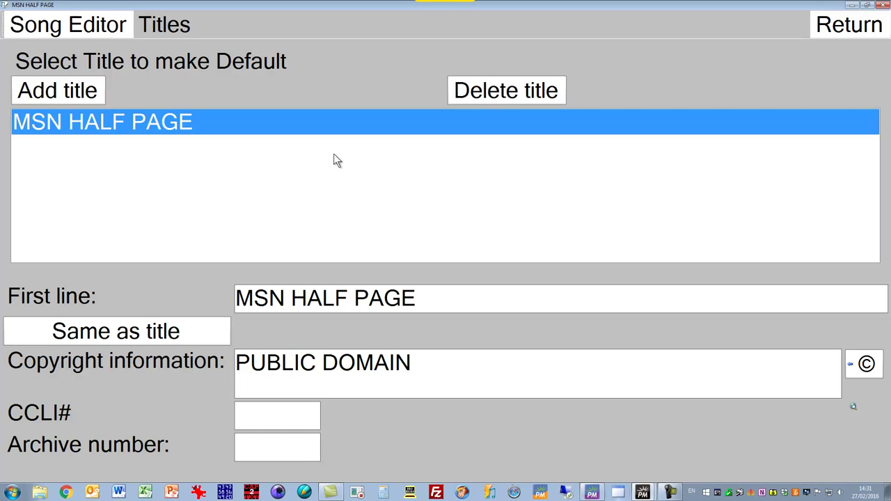
click(828, 25)
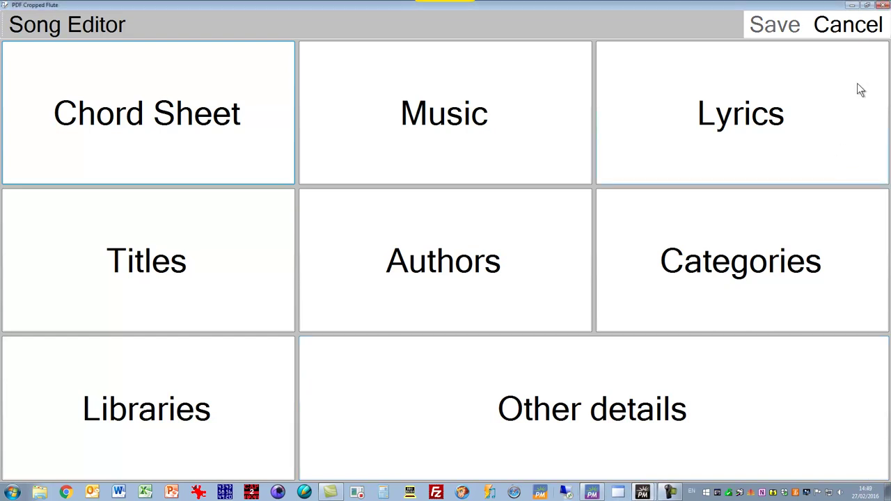
click(848, 24)
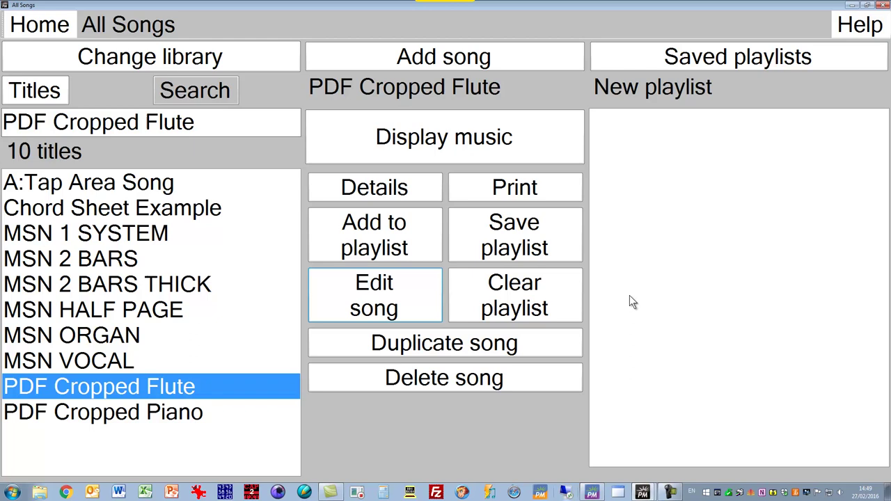
- Start a new song and look at its empty chord sheet editor
click(432, 59)
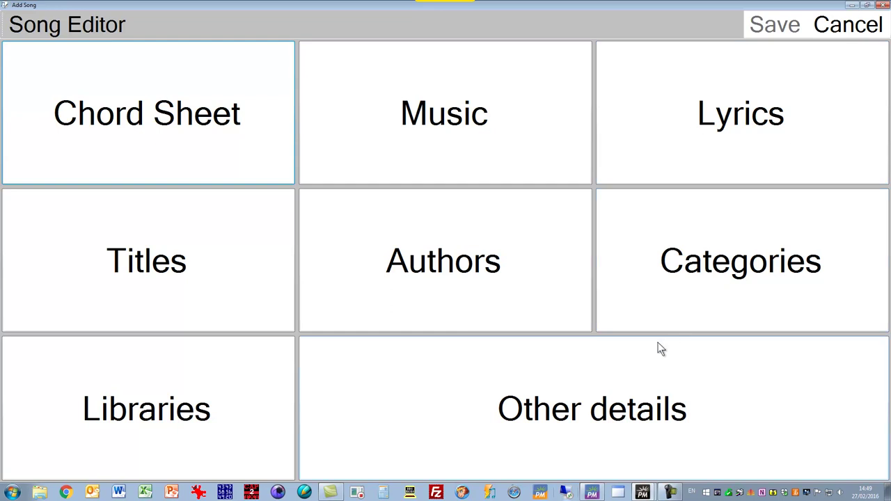
click(157, 109)
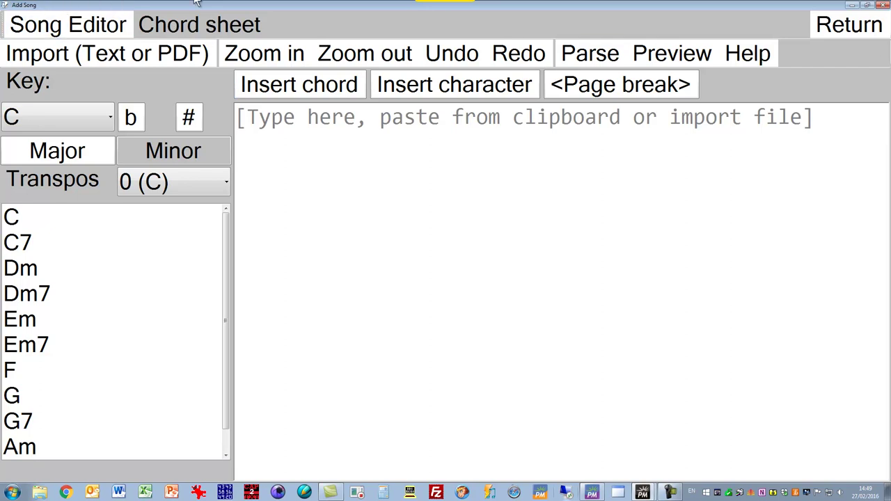
click(860, 26)
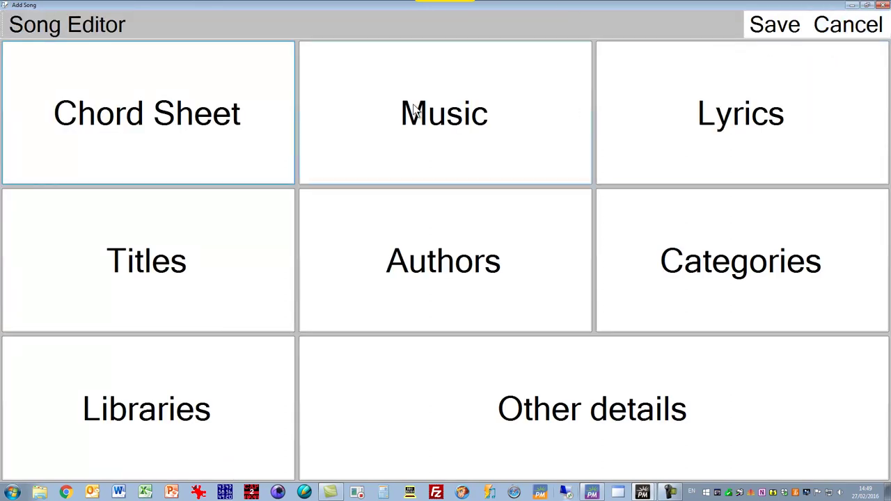
- Open 23 All thing bright.pdf from the shared drive's Song Sheets > Mission Praise folder as the new song's sheet music source
click(454, 119)
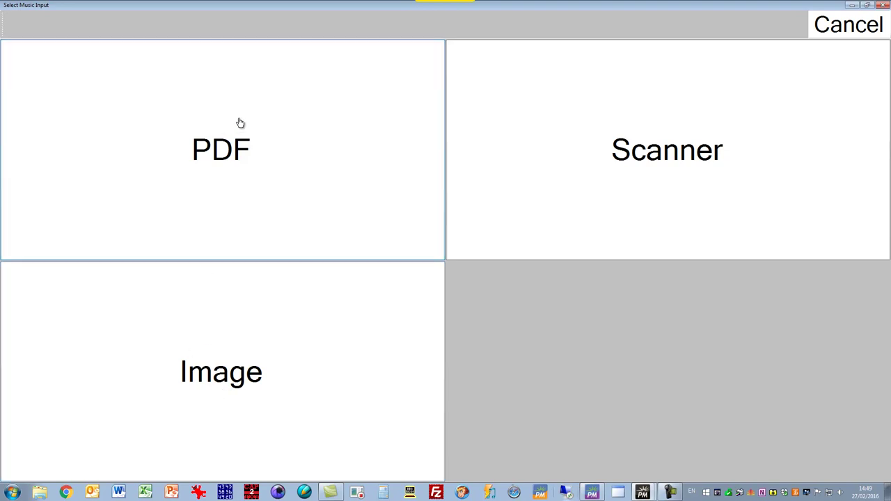
click(224, 157)
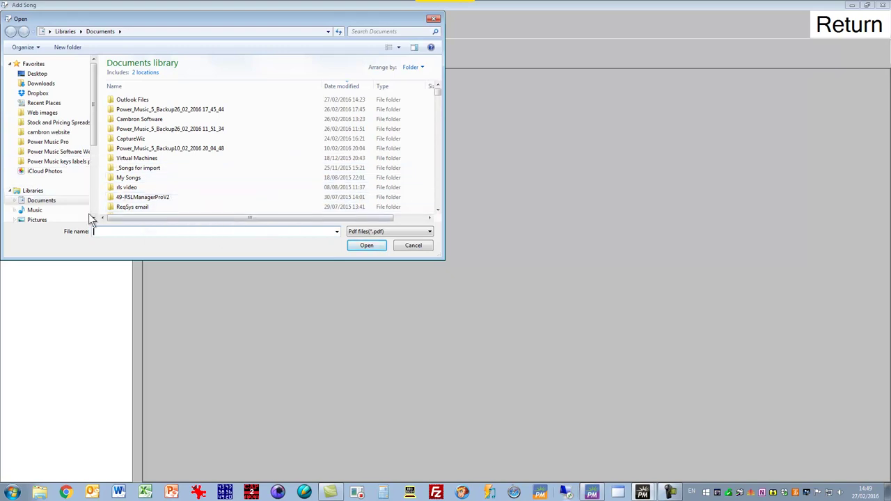
scroll(91, 160, down, 3)
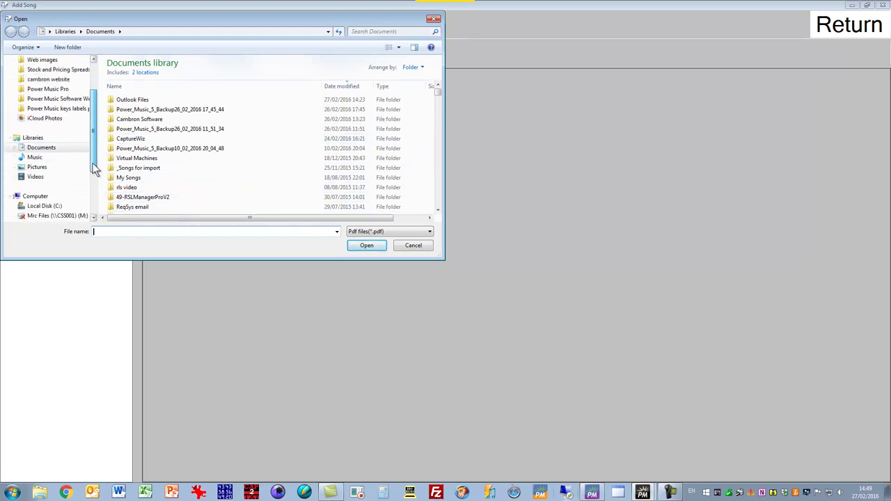
click(82, 205)
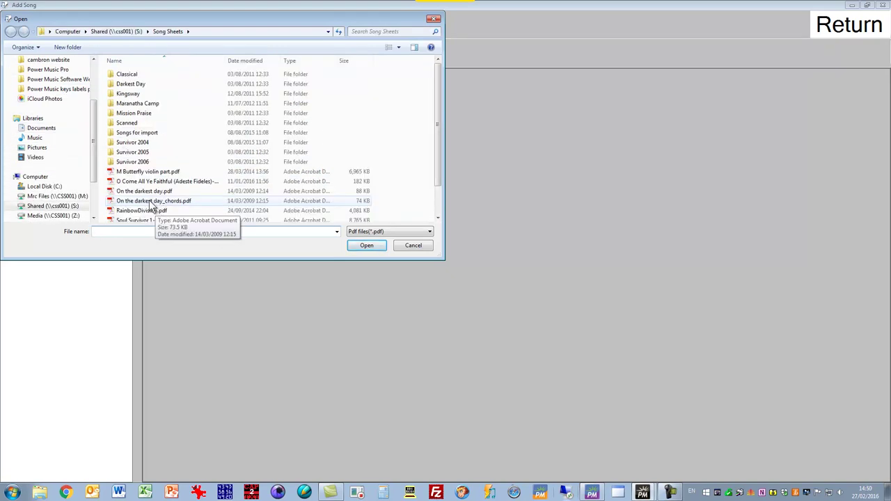
click(128, 114)
double_click(128, 114)
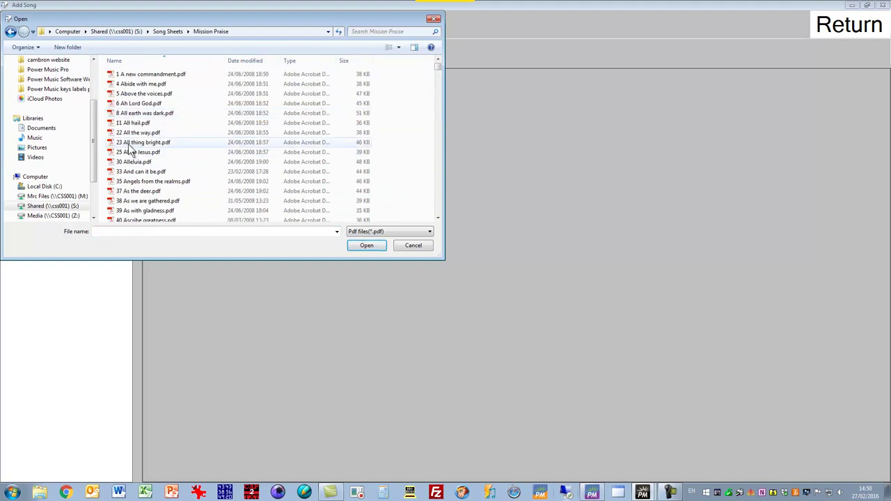
click(133, 144)
double_click(130, 142)
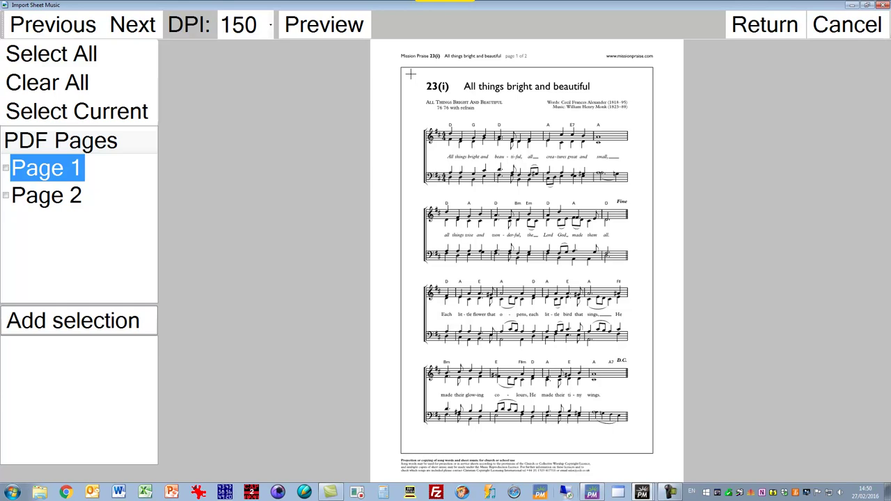
- Crop each of the four music systems on PDF page 1, including the title heading with the first, and add each selection as a separate page
drag(412, 73, 637, 189)
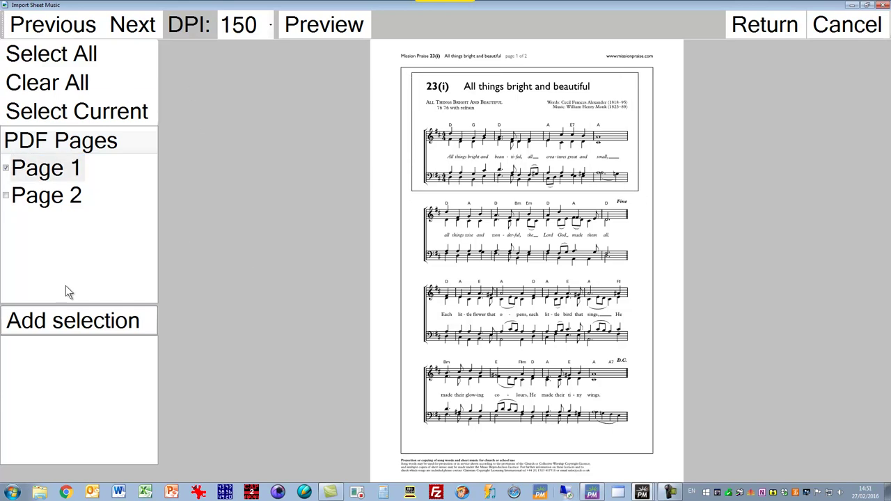
click(82, 322)
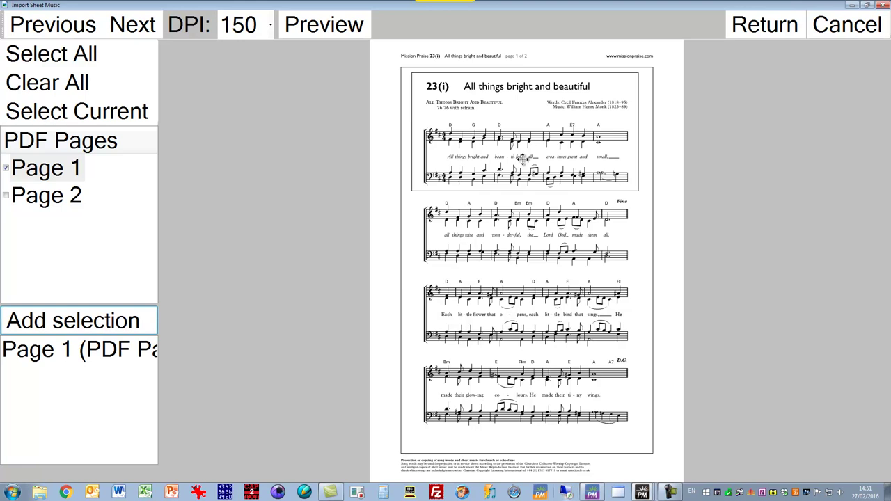
drag(522, 159, 541, 274)
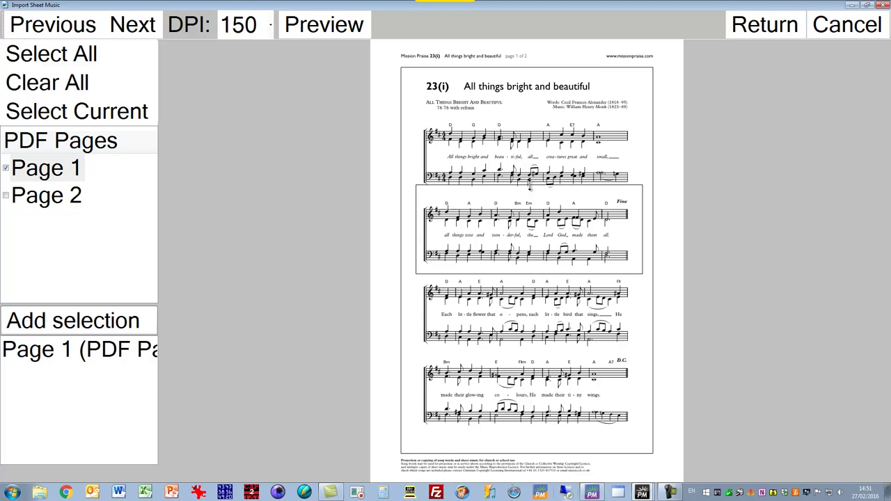
drag(529, 186, 530, 190)
click(51, 330)
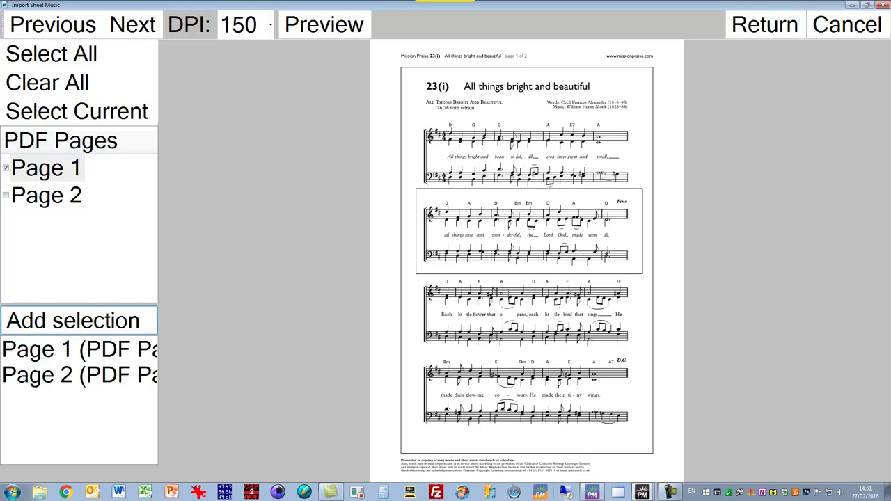
drag(526, 263, 552, 423)
click(60, 326)
click(73, 321)
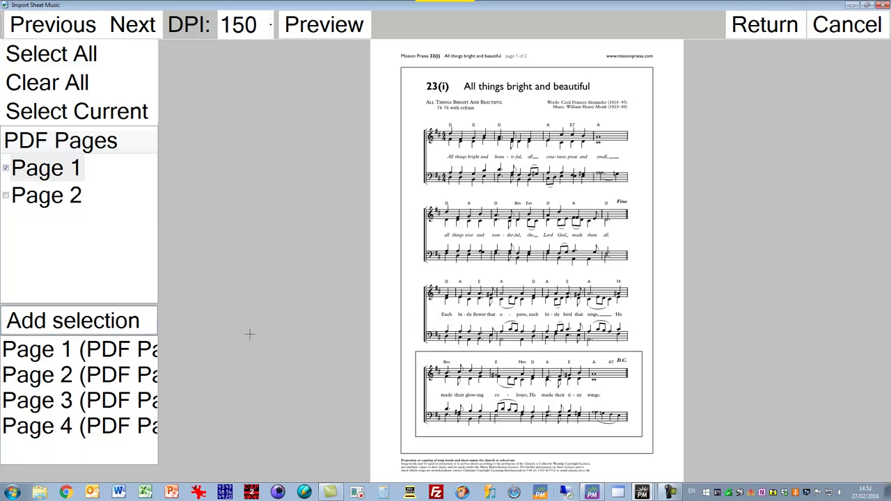
- Preview the last cropped selection, bring the cropped pages into the new song's sheet music, and leave the sheet music view
click(316, 25)
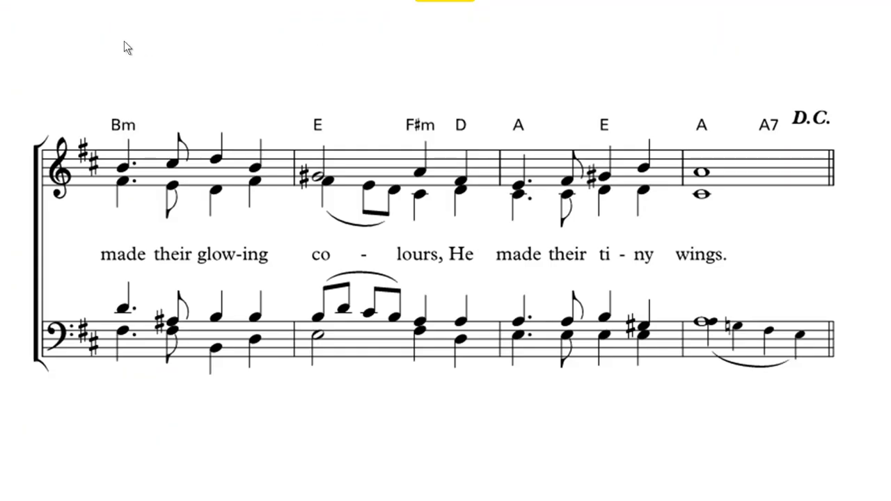
click(18, 23)
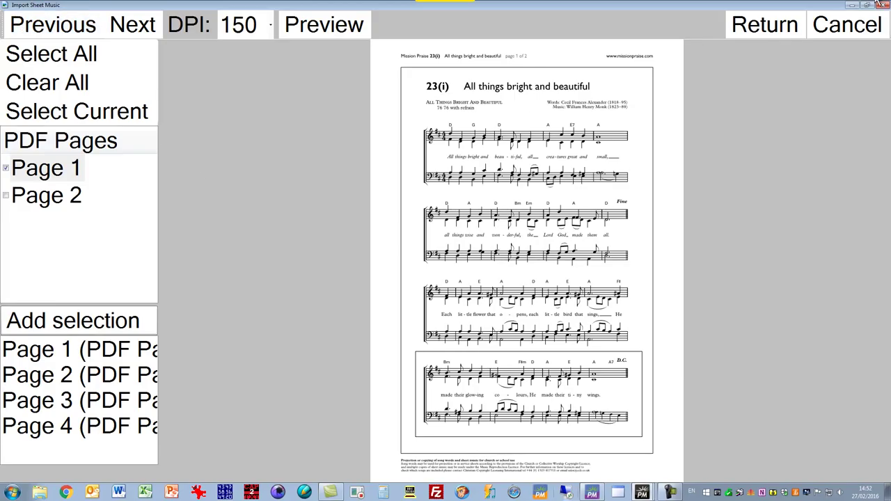
click(784, 24)
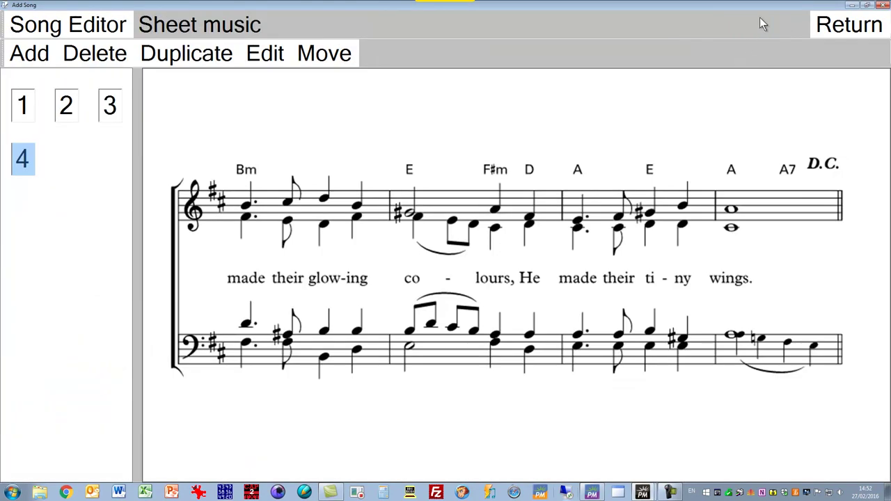
click(847, 28)
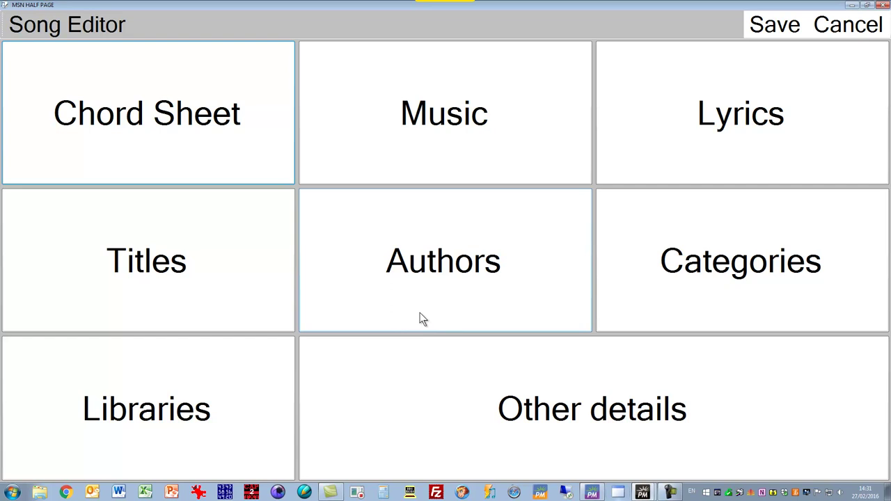
- Leave MSN HALF PAGE's song editor without saving changes and go back to the home screen without saving the playlist
click(840, 25)
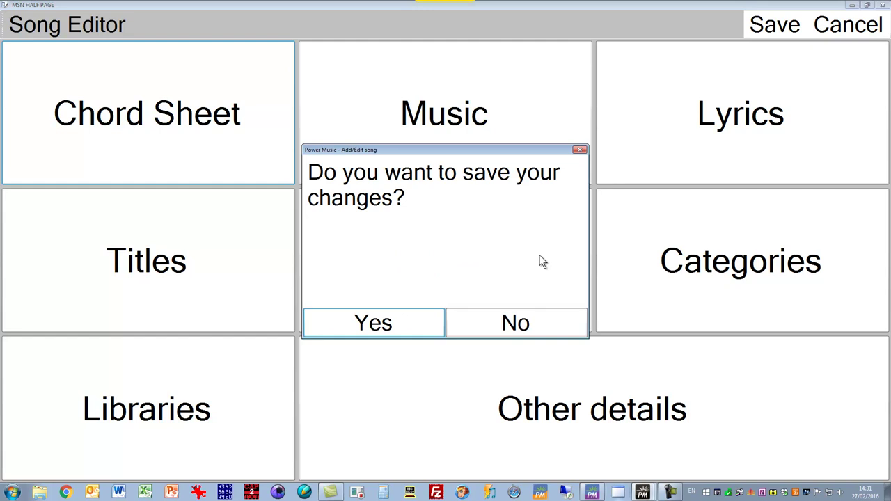
click(506, 324)
click(42, 23)
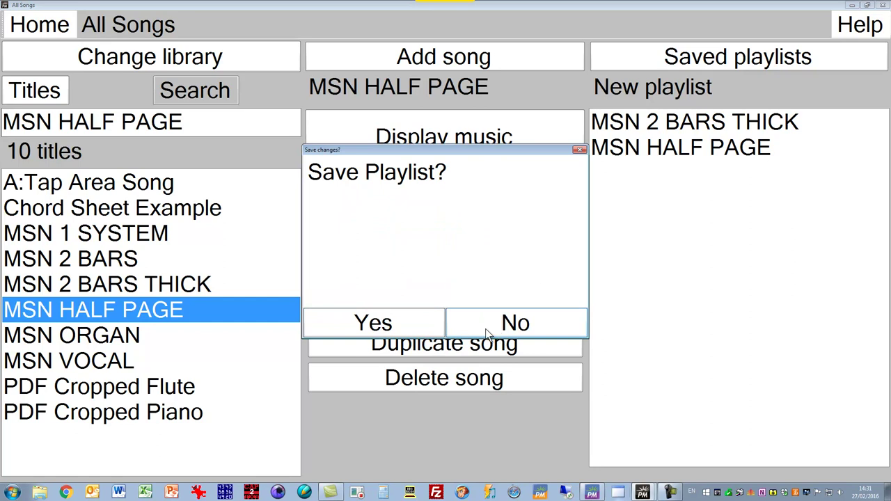
click(485, 329)
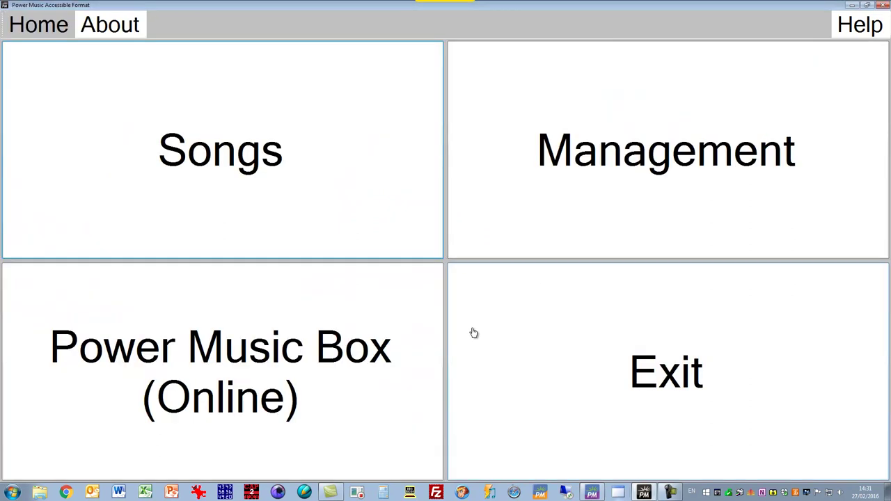
- View the default display setting in the management settings and set the program's colour scheme to White on Black
click(660, 159)
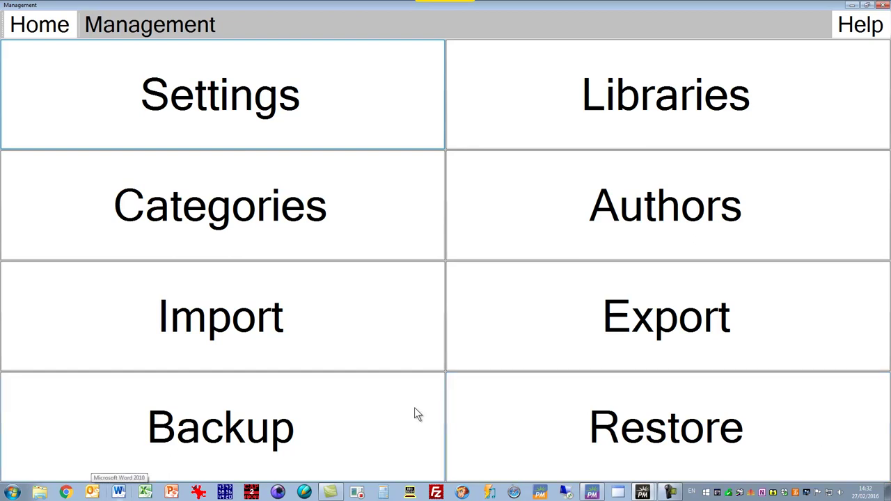
click(224, 101)
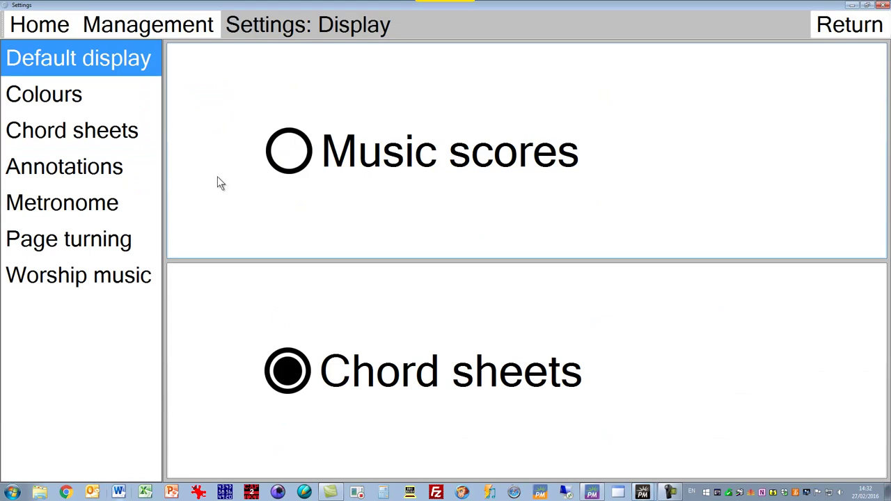
click(255, 182)
click(56, 99)
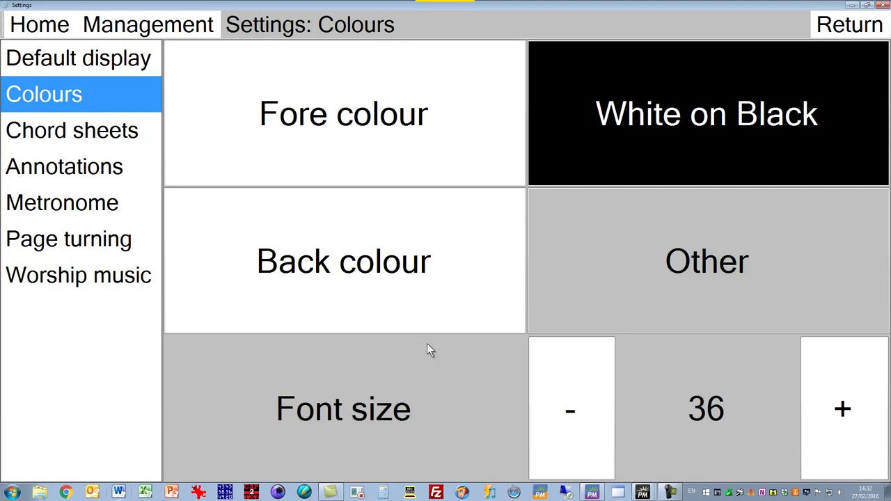
click(710, 119)
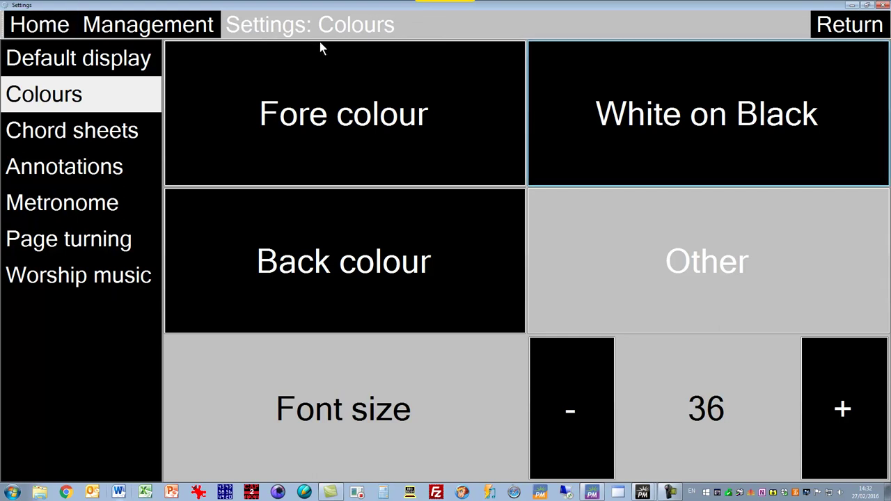
- View the song list and display MSN HALF PAGE's music in the White on Black scheme, and go back to the home screen
click(877, 21)
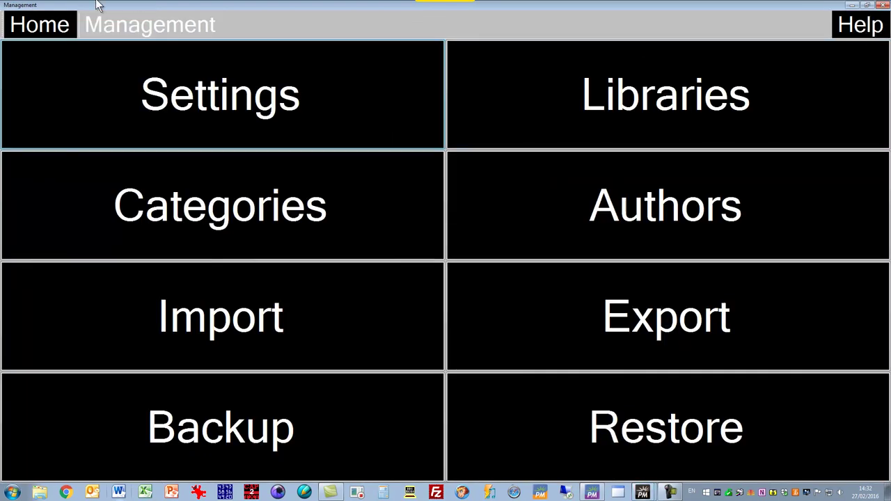
click(48, 27)
click(221, 158)
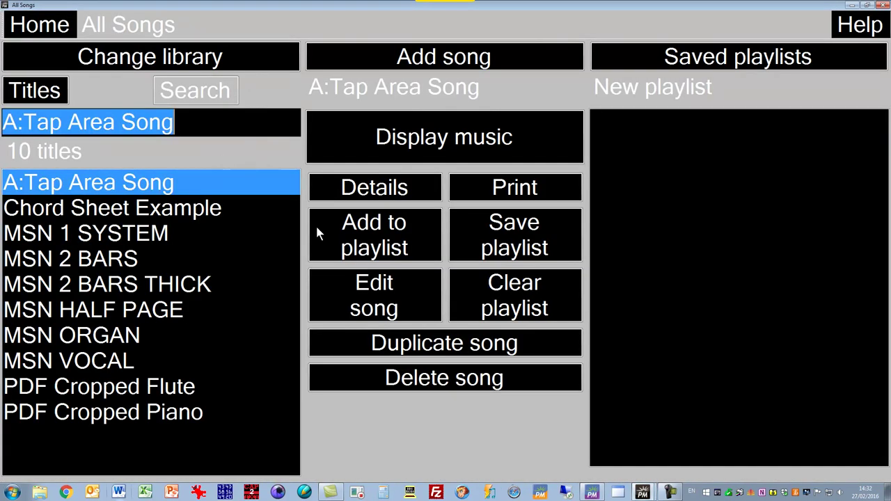
click(135, 311)
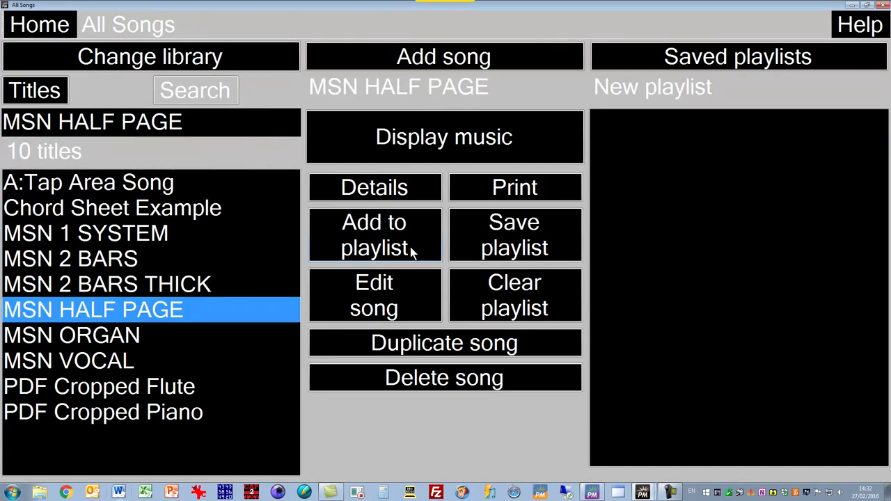
click(482, 140)
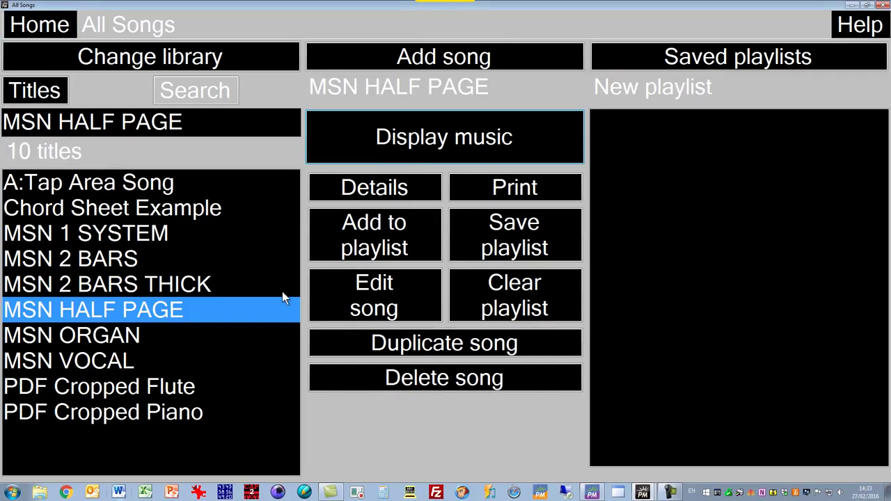
click(47, 25)
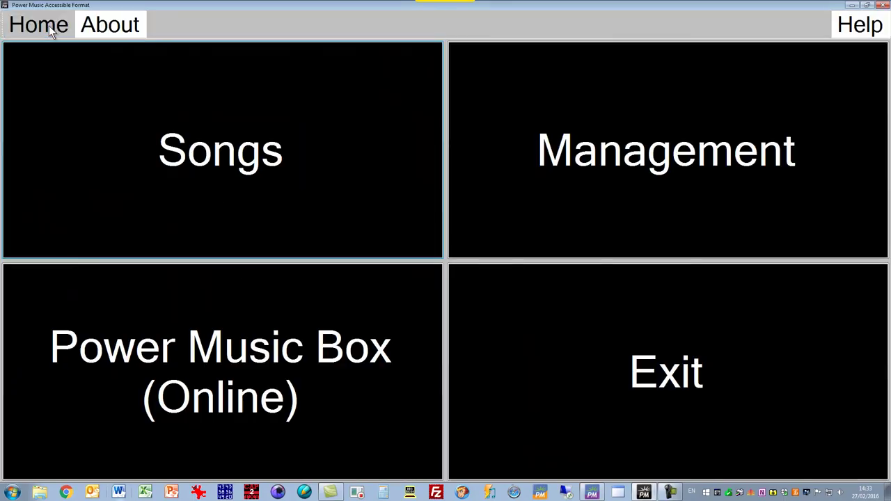
- Open the Colours settings in the management area
click(728, 174)
click(217, 101)
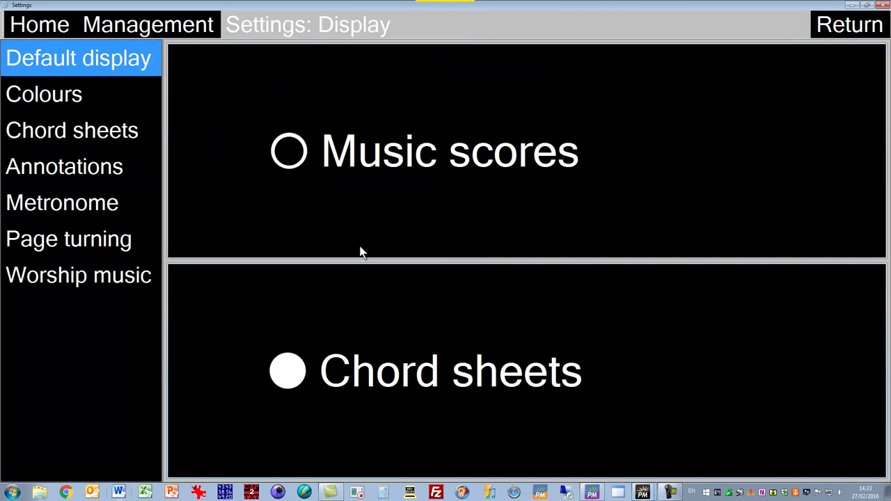
click(49, 94)
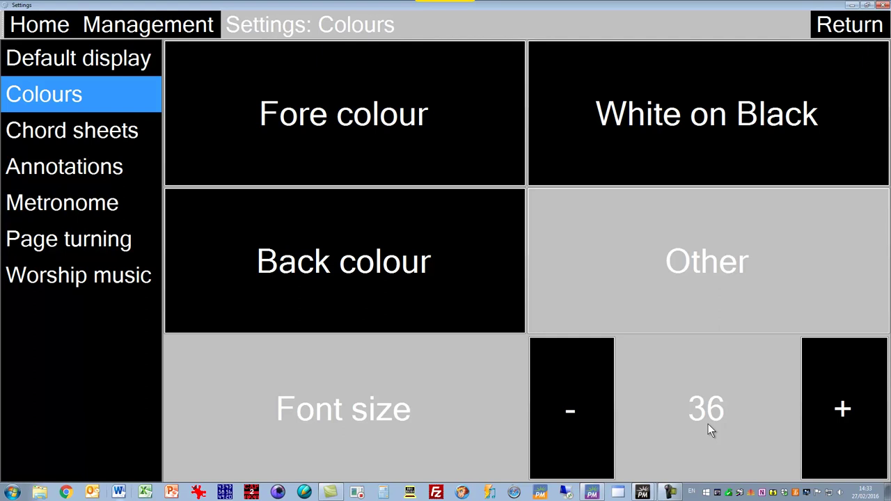
- Reduce the program's font size to 24
click(577, 413)
click(578, 413)
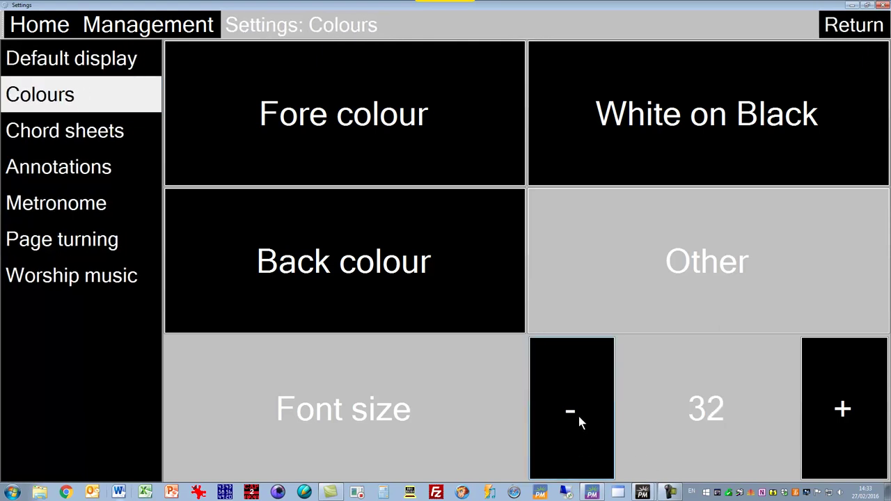
click(578, 413)
click(577, 413)
click(578, 413)
click(581, 421)
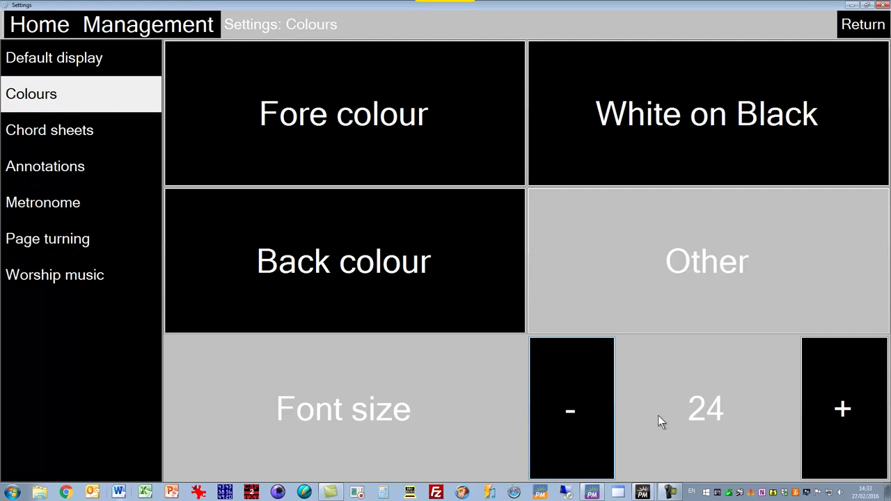
- Increase the program's font size to 36
click(843, 409)
click(843, 409)
click(843, 410)
click(844, 410)
click(844, 410)
click(844, 410)
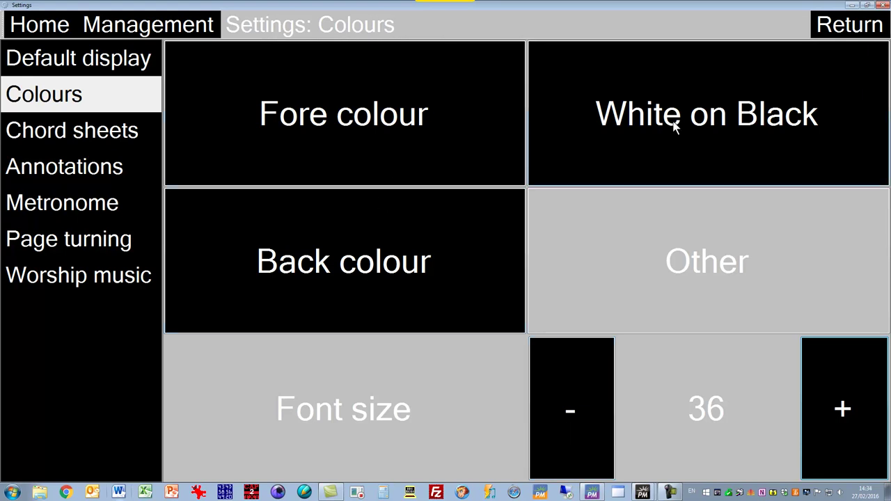
- Set the fore colour to bright yellow, the back colour to dark blue and the program background to teal
click(331, 116)
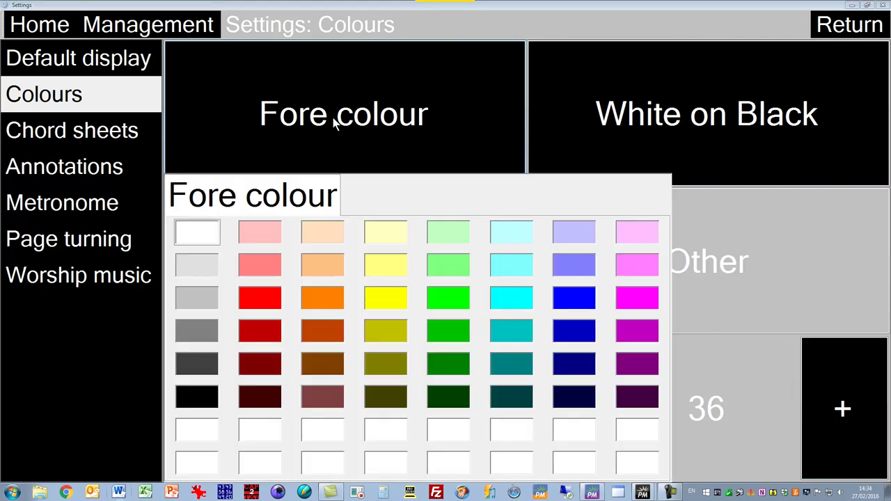
click(382, 302)
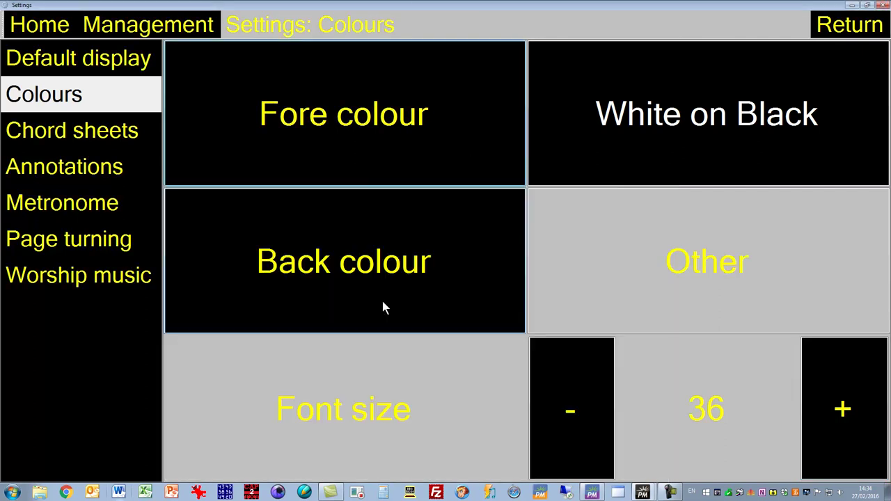
click(356, 224)
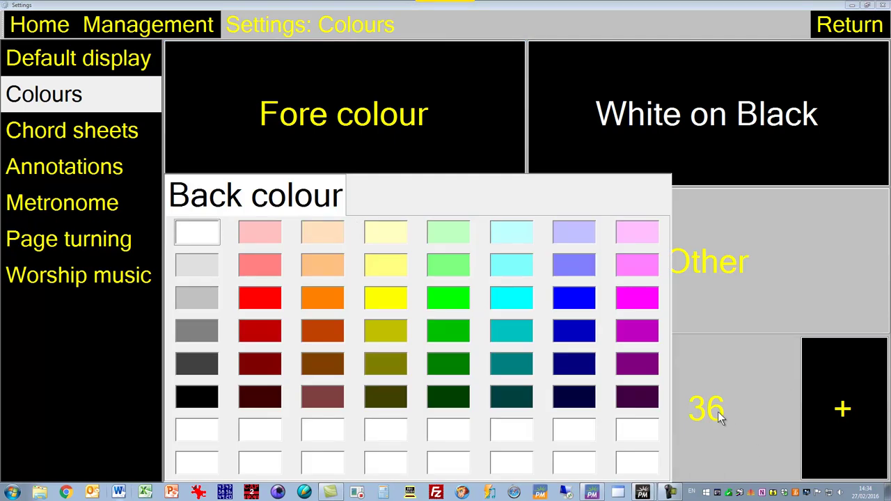
click(584, 336)
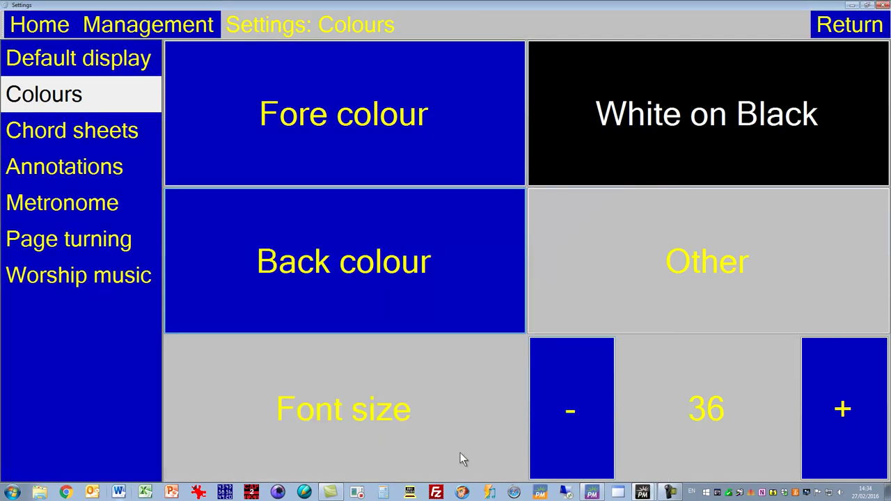
click(589, 275)
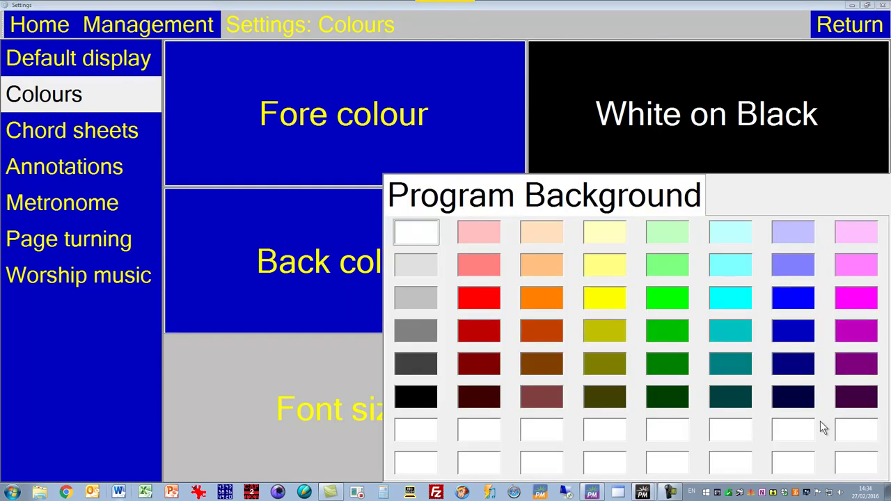
click(732, 363)
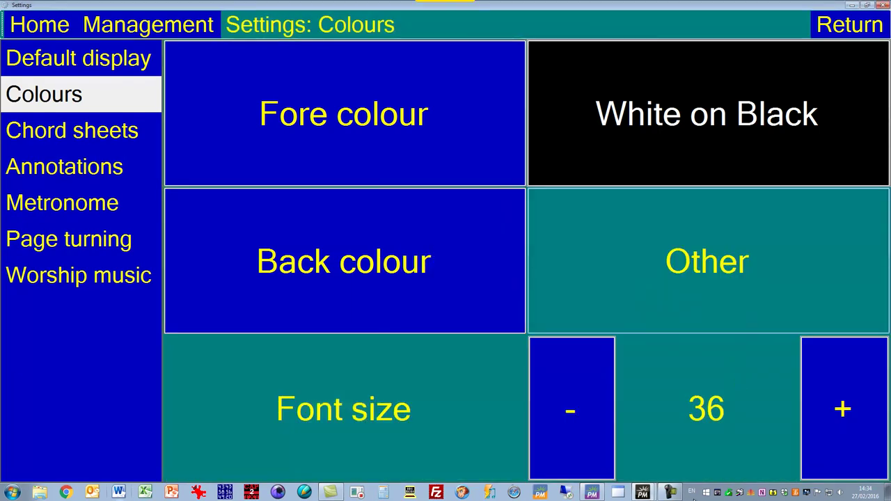
- Display PDF Cropped Piano's music from the song list to view the score in the new colours, and close it
click(38, 27)
click(251, 161)
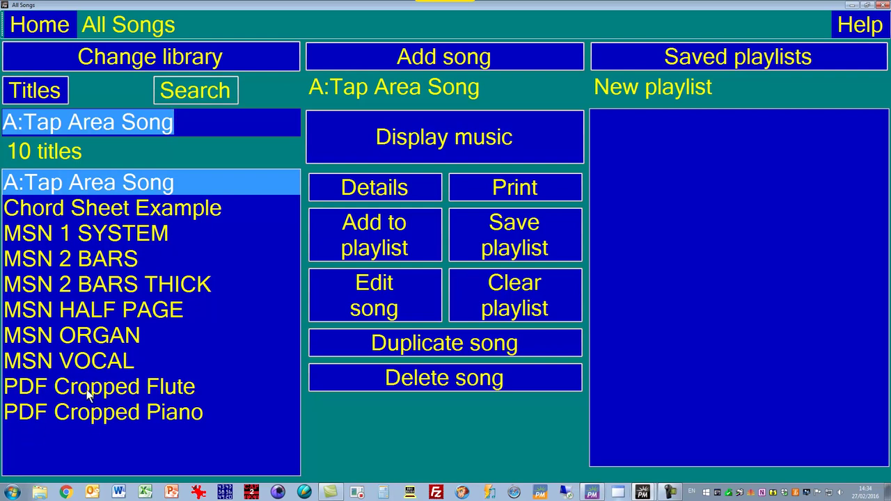
click(90, 412)
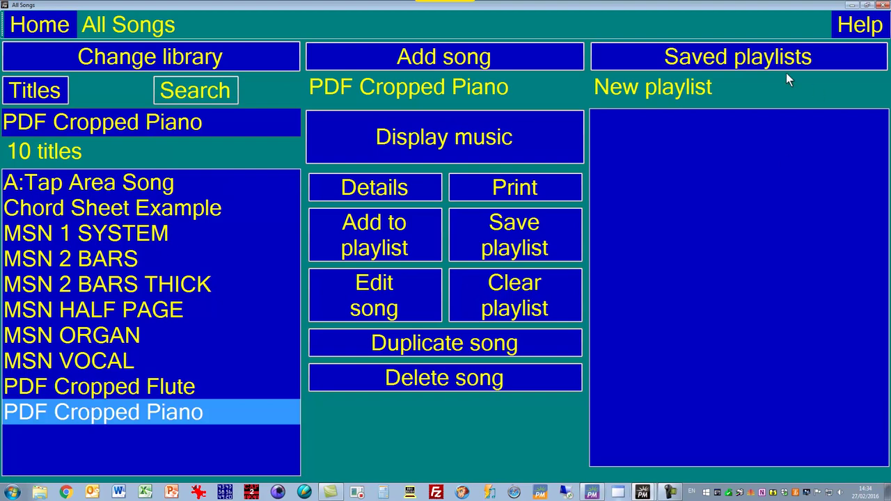
click(464, 137)
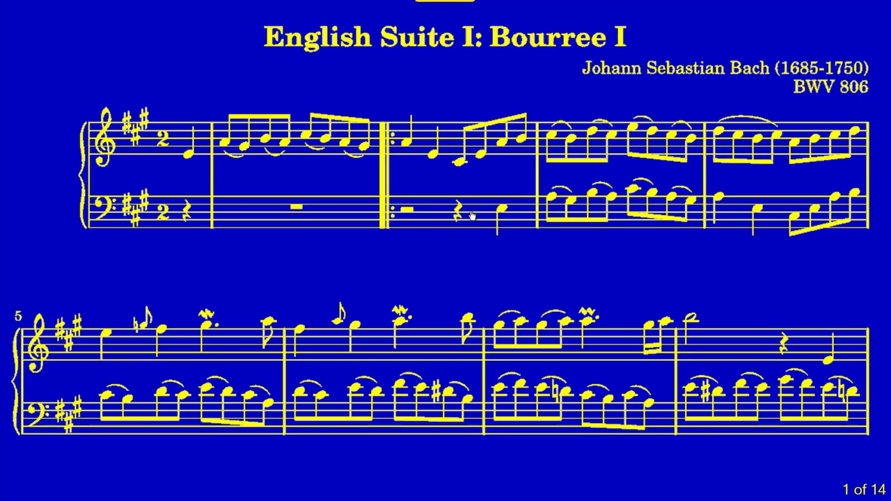
click(70, 18)
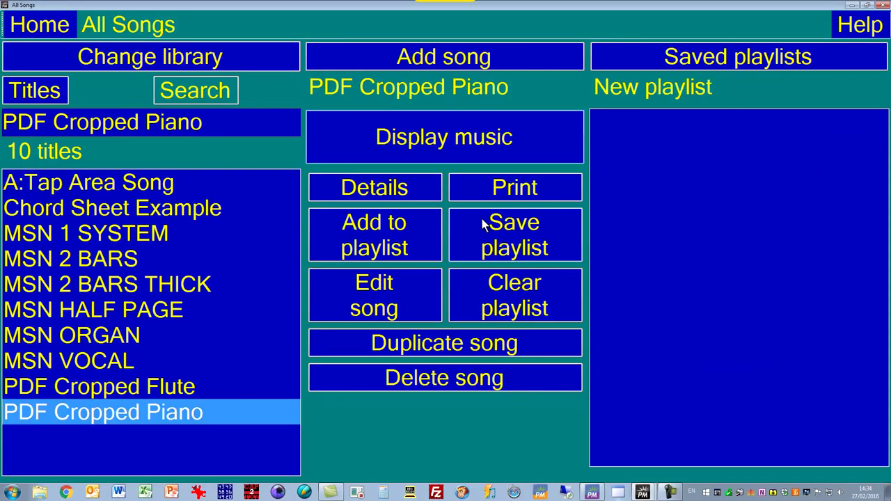
- Display the chords of Chord Sheet Example to view them in the new colours, and return to the song list
click(136, 213)
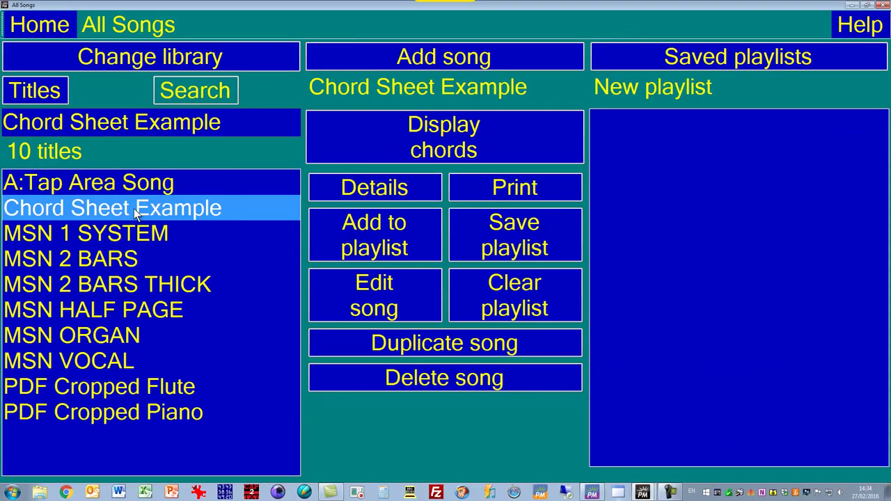
click(459, 152)
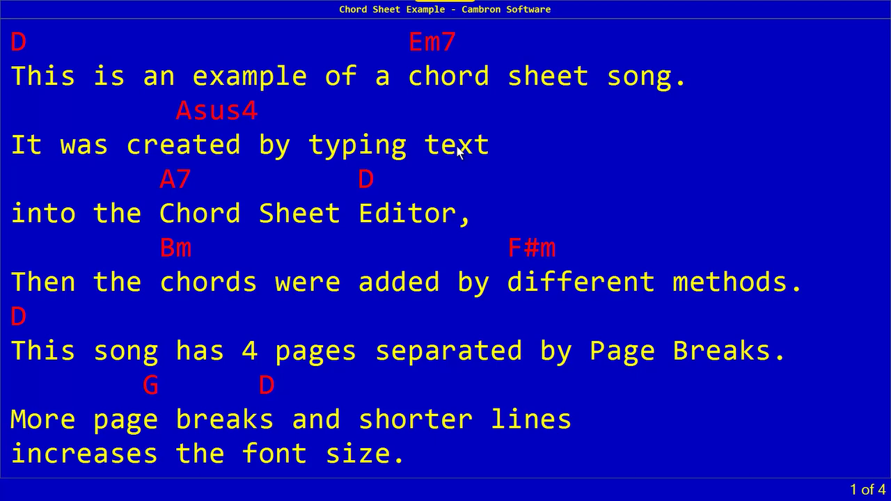
click(16, 21)
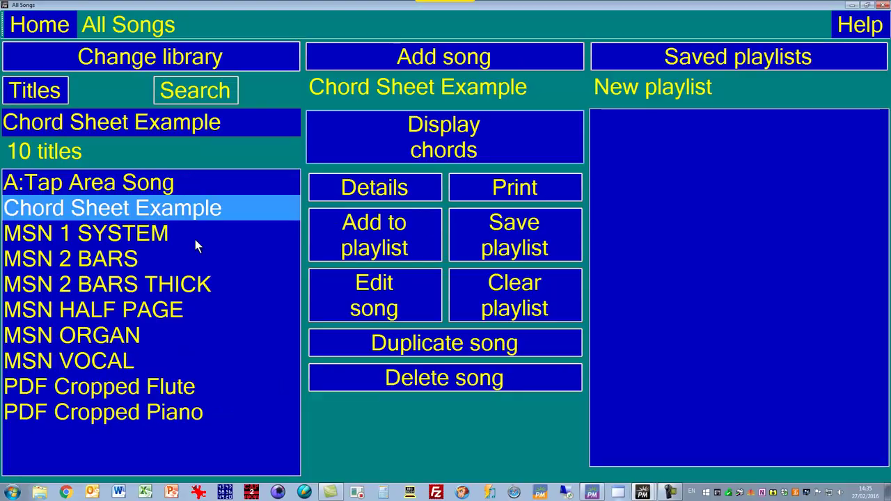